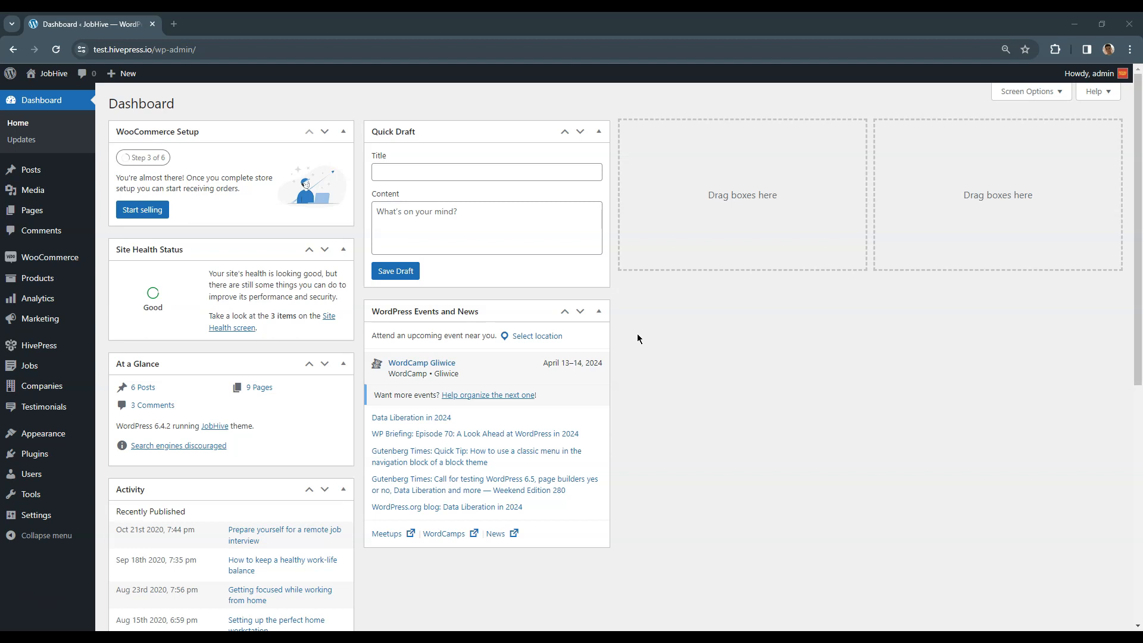
# Find the LiteSpeed Cache plugin in the plugin directory, then install and activate it.
pyautogui.moveTo(26, 454)
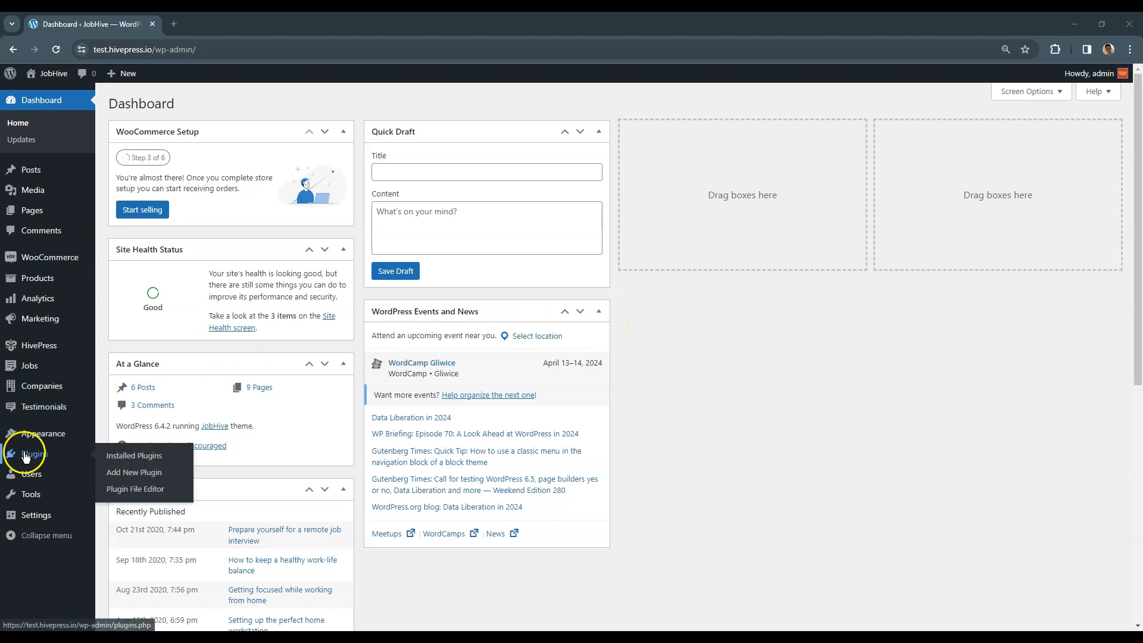
pyautogui.click(151, 471)
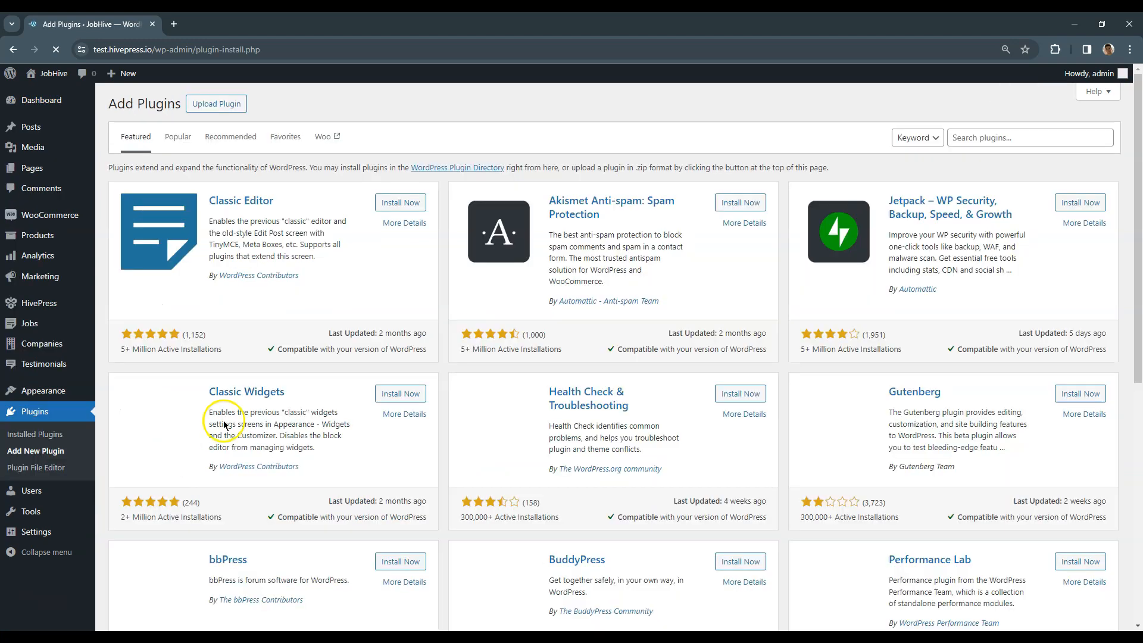
pyautogui.click(1026, 129)
pyautogui.write('LiteSpeed Cache')
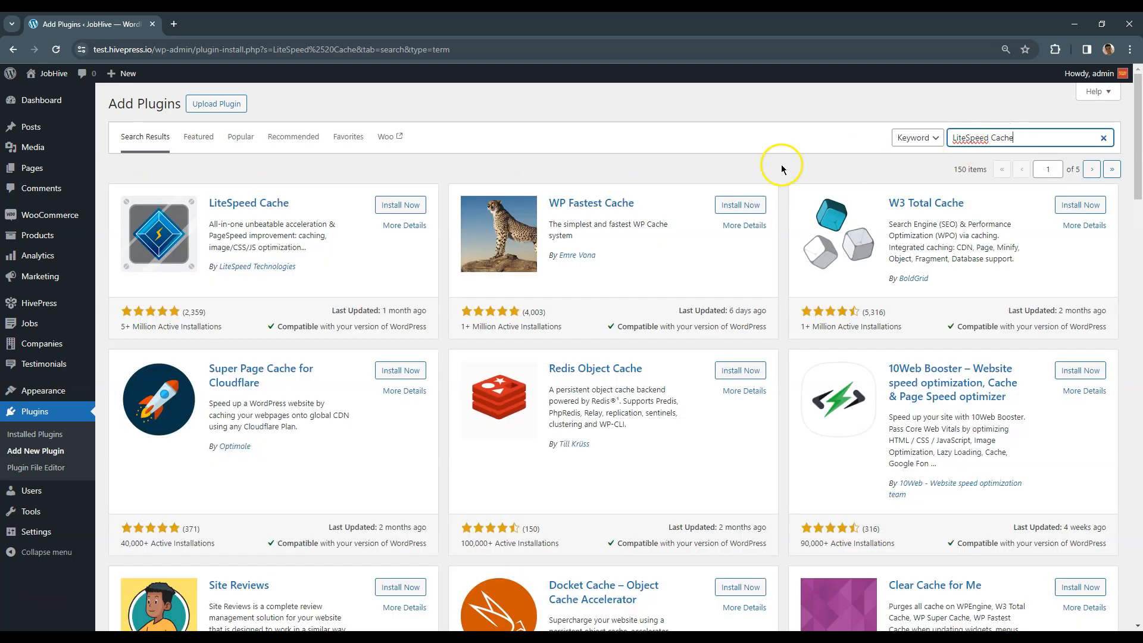
pyautogui.click(416, 205)
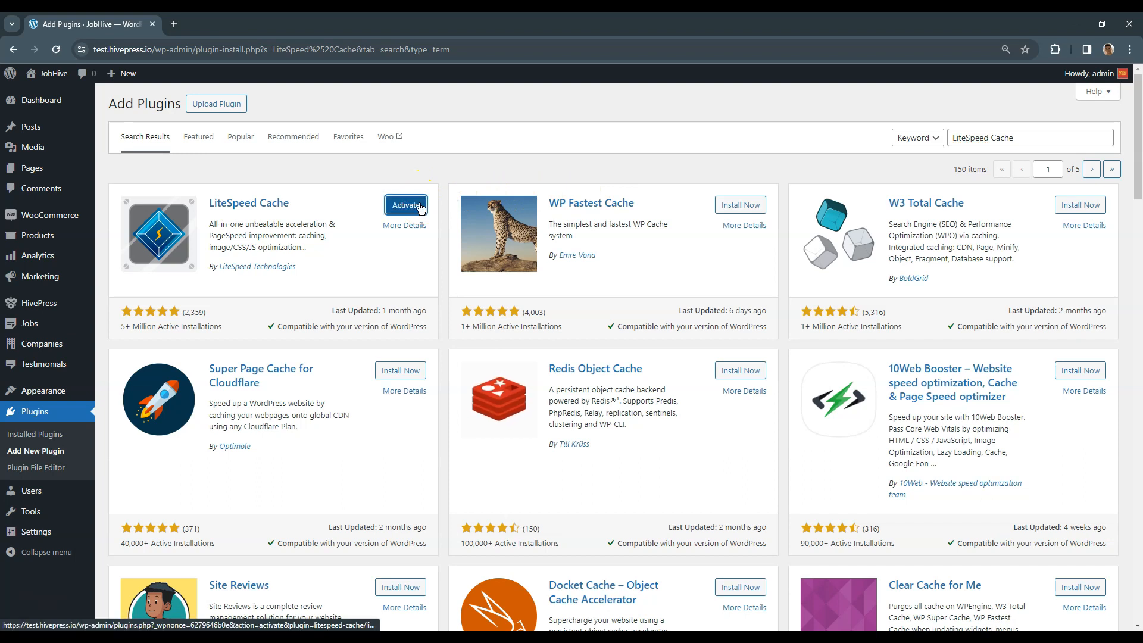
pyautogui.click(420, 205)
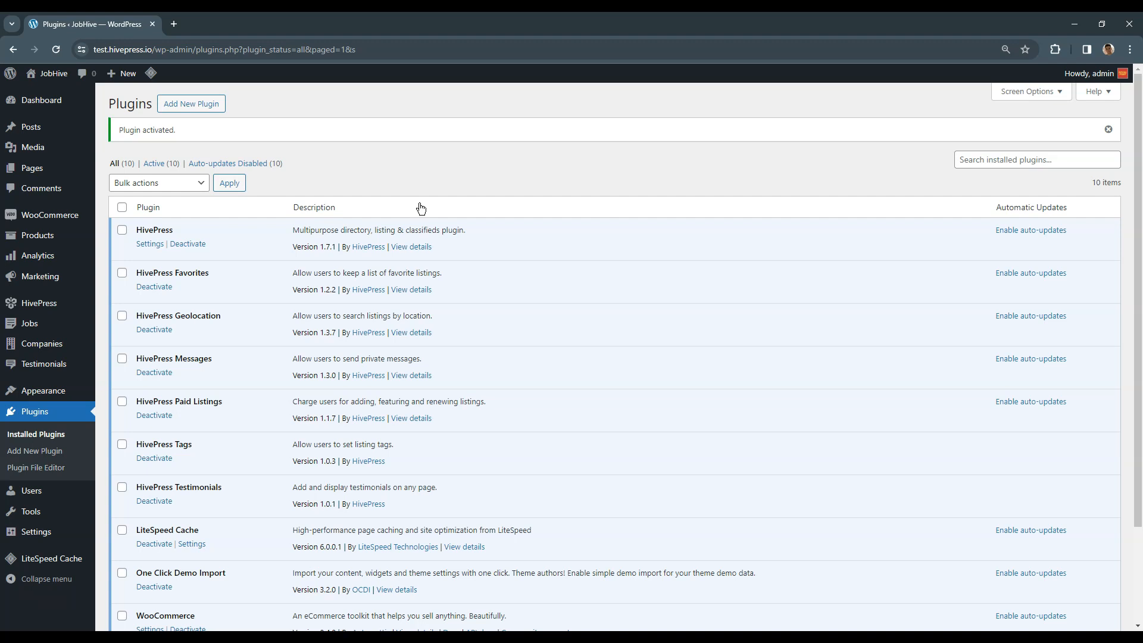
# In the LiteSpeed Cache settings, turn off Cache Logged-in Users and save the changes.
pyautogui.scroll(-2, 46, 324)
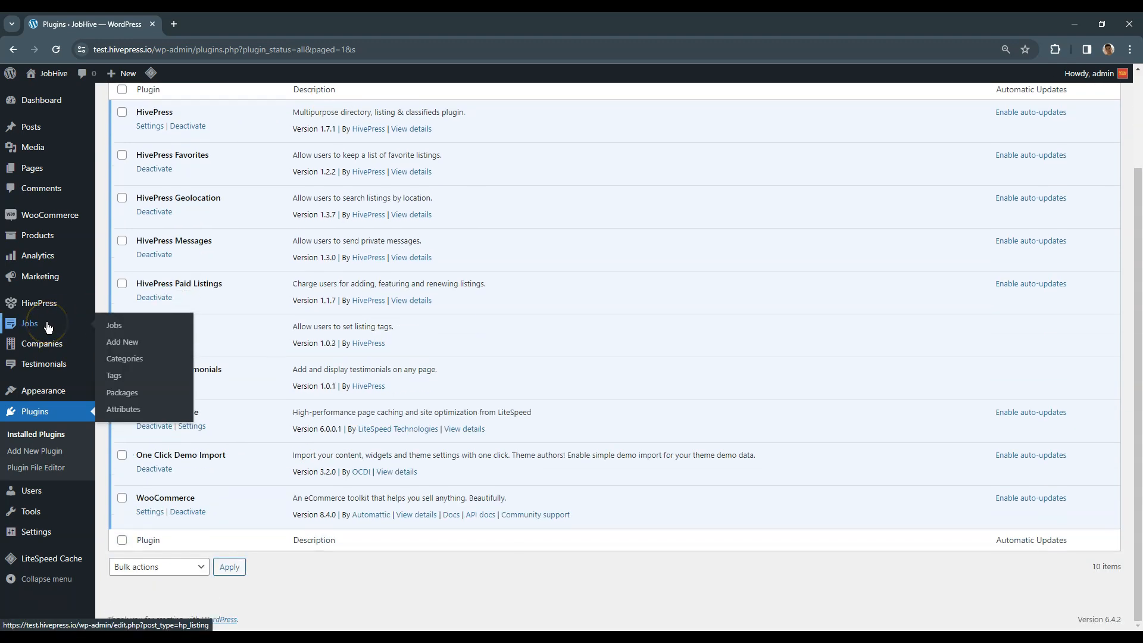
pyautogui.moveTo(56, 560)
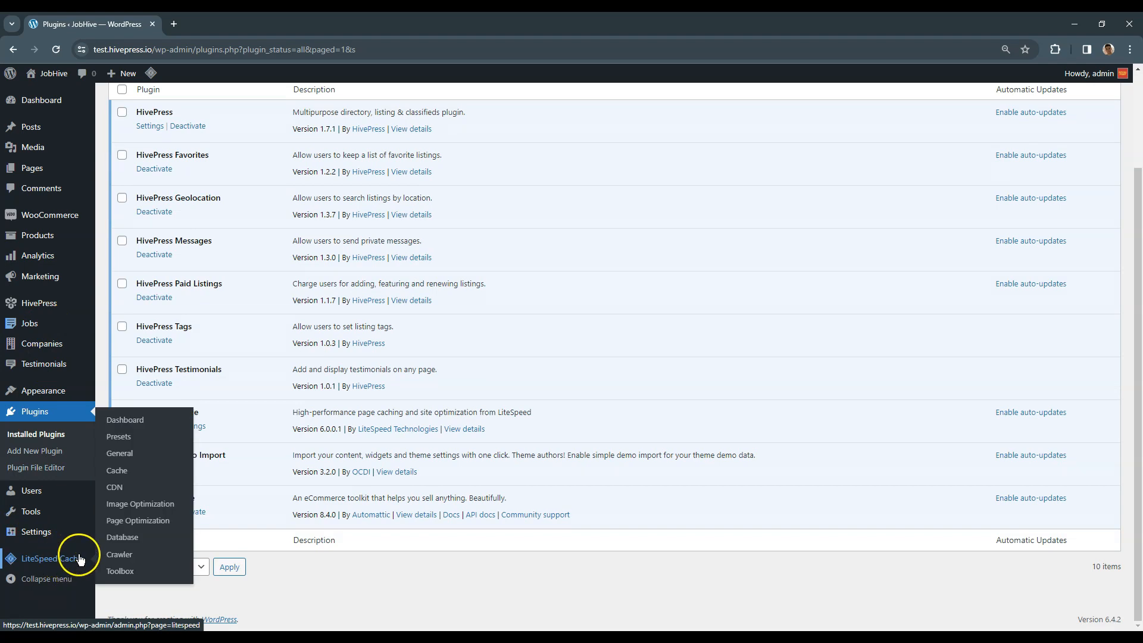
pyautogui.click(110, 472)
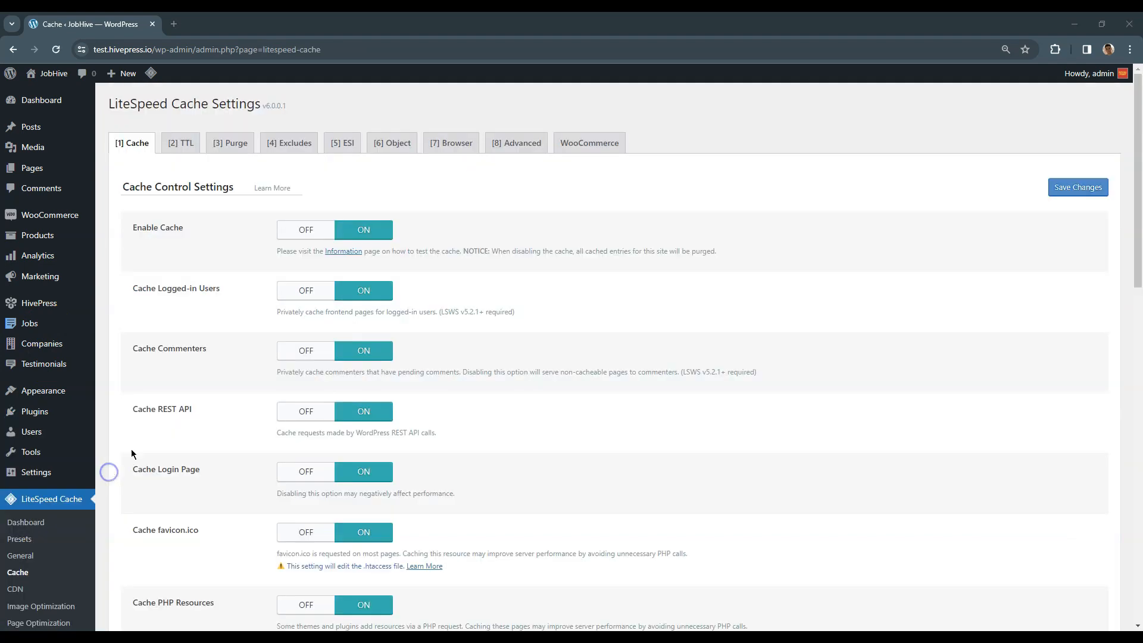
pyautogui.click(319, 293)
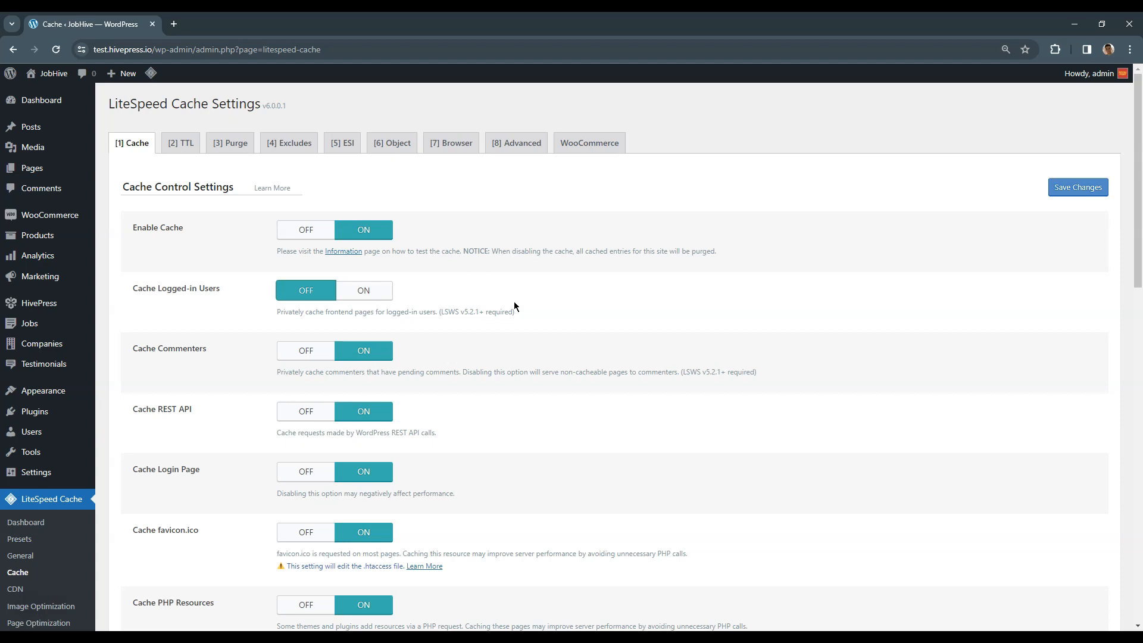
pyautogui.click(1073, 186)
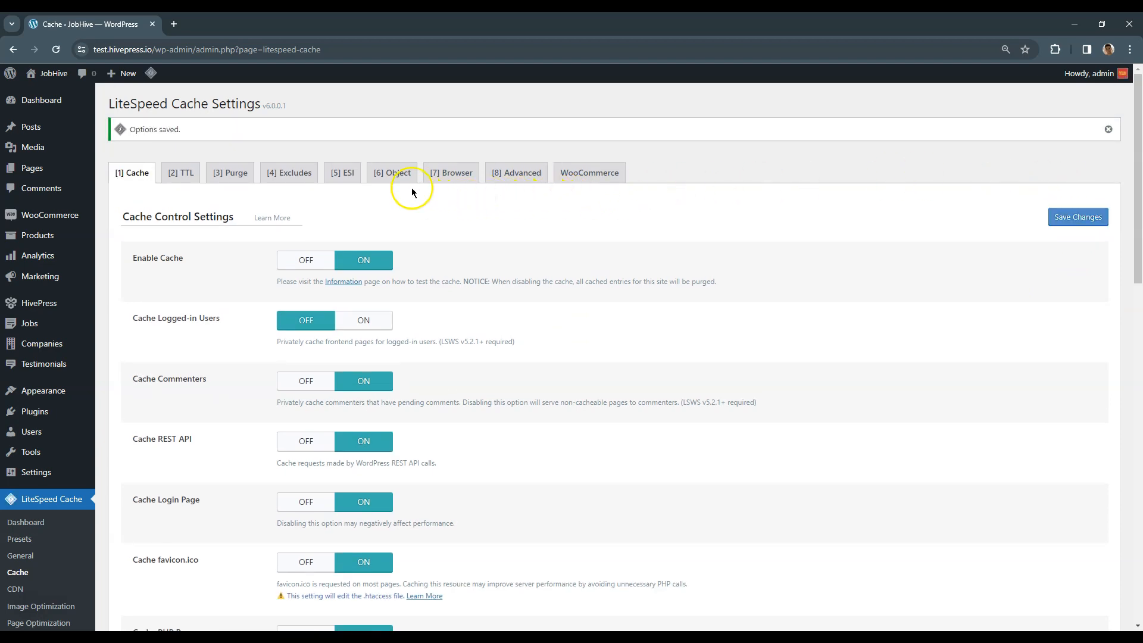
# Turn on Object Cache in the LiteSpeed object cache settings and save the changes.
pyautogui.click(393, 177)
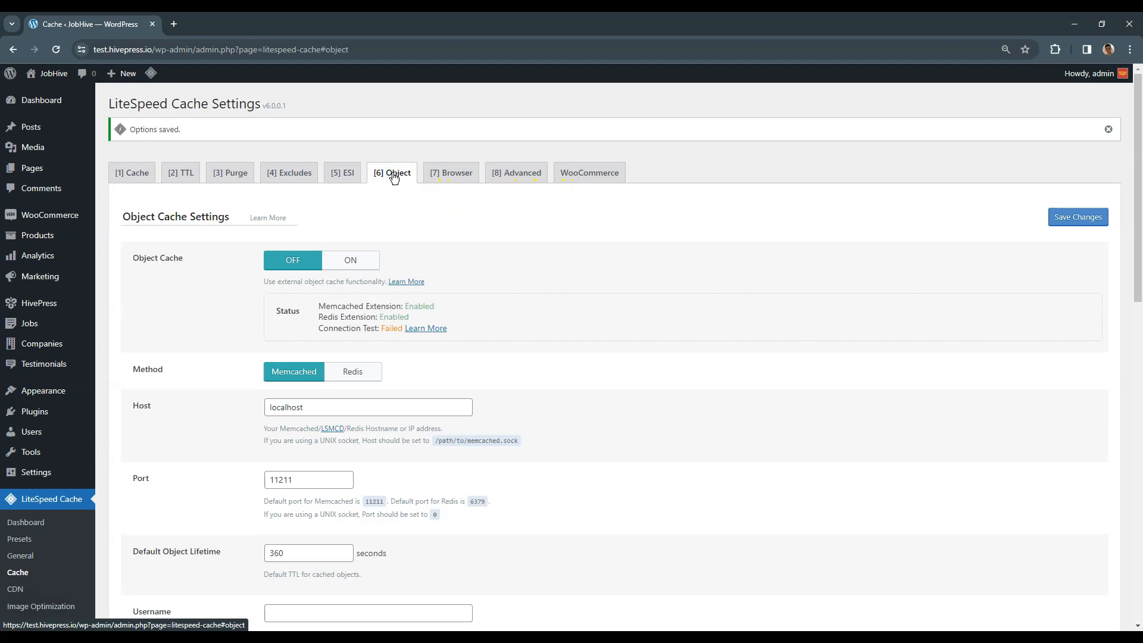
pyautogui.click(362, 261)
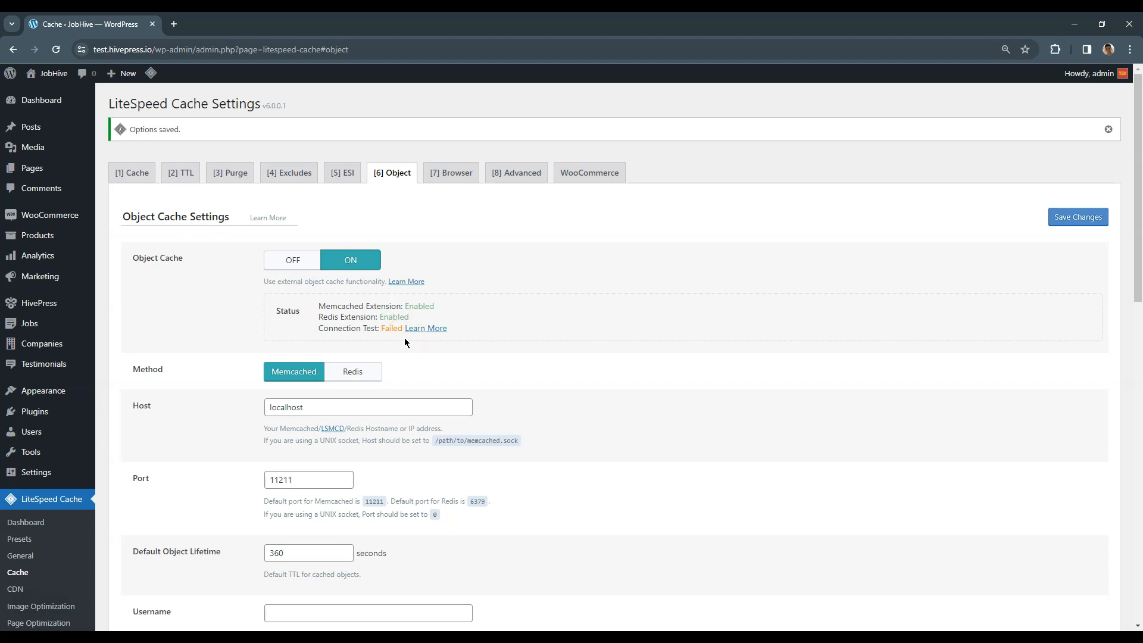
pyautogui.click(1062, 225)
# Turn on Browser Cache in the LiteSpeed browser cache settings and save the changes.
pyautogui.click(446, 179)
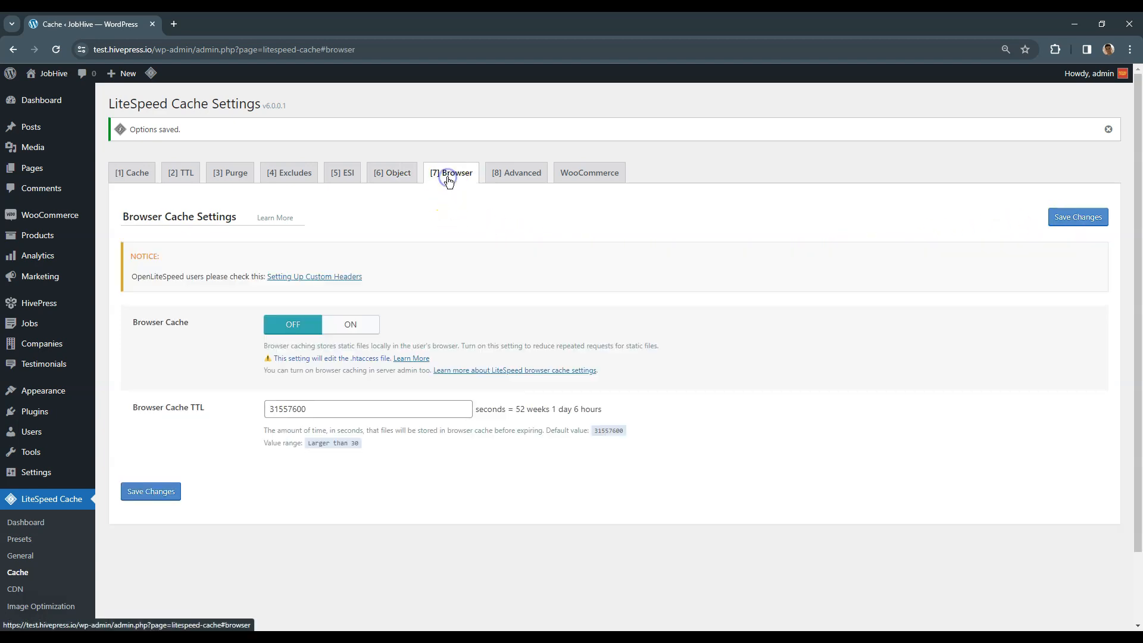
pyautogui.click(356, 325)
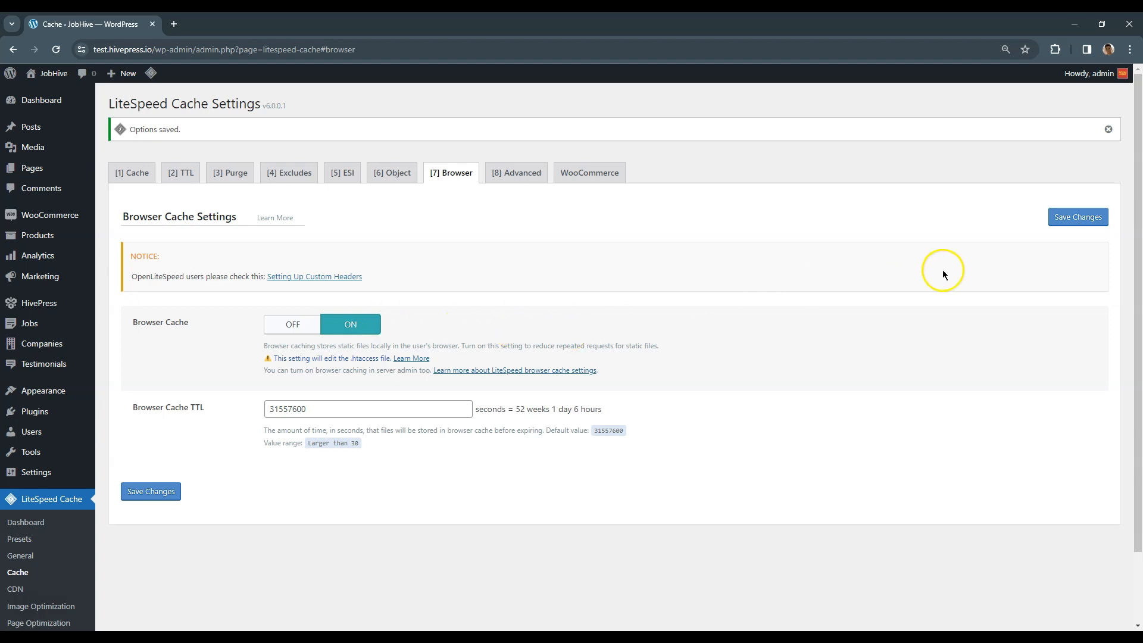
pyautogui.click(1068, 218)
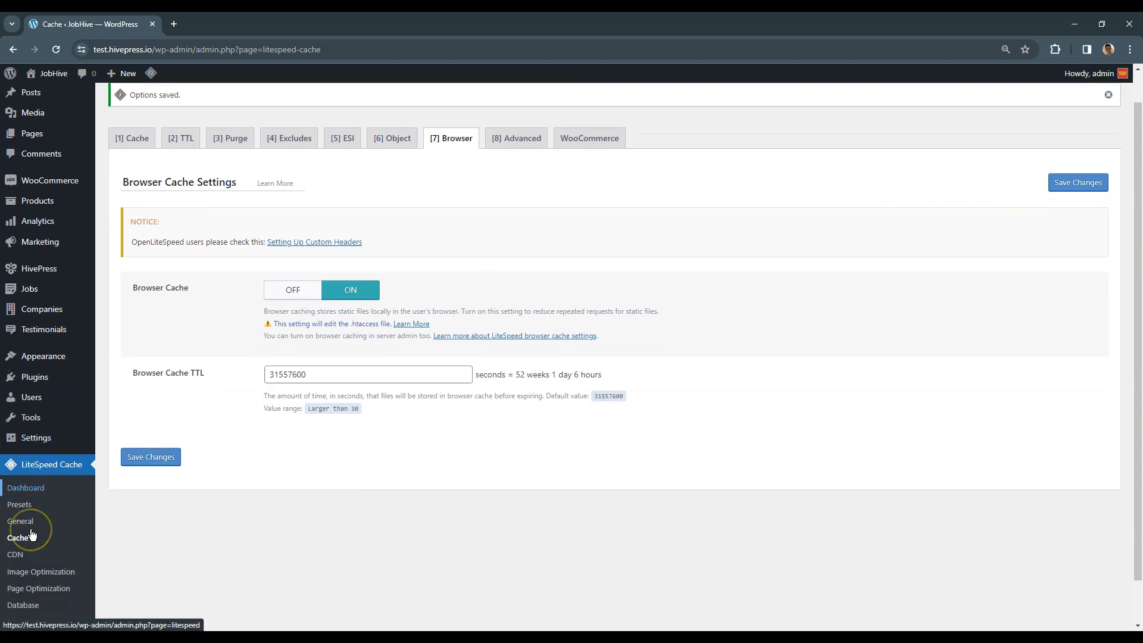
# In LiteSpeed's page optimization CSS settings, turn on CSS Minify and CSS Combine and save the changes.
pyautogui.scroll(-2, 24, 539)
pyautogui.click(35, 542)
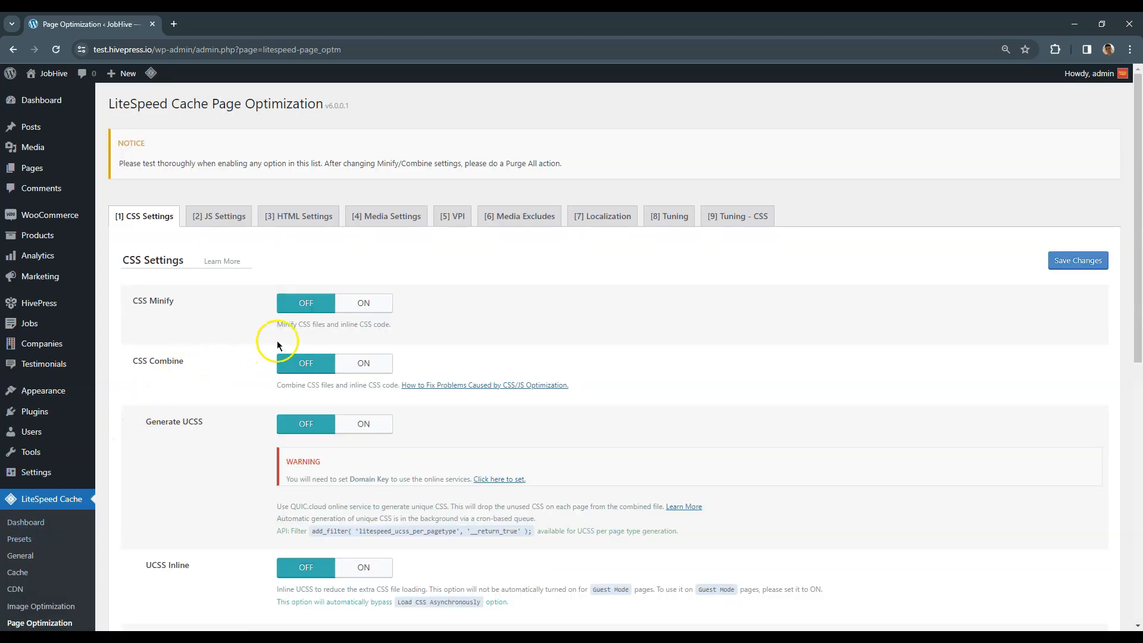
pyautogui.click(360, 303)
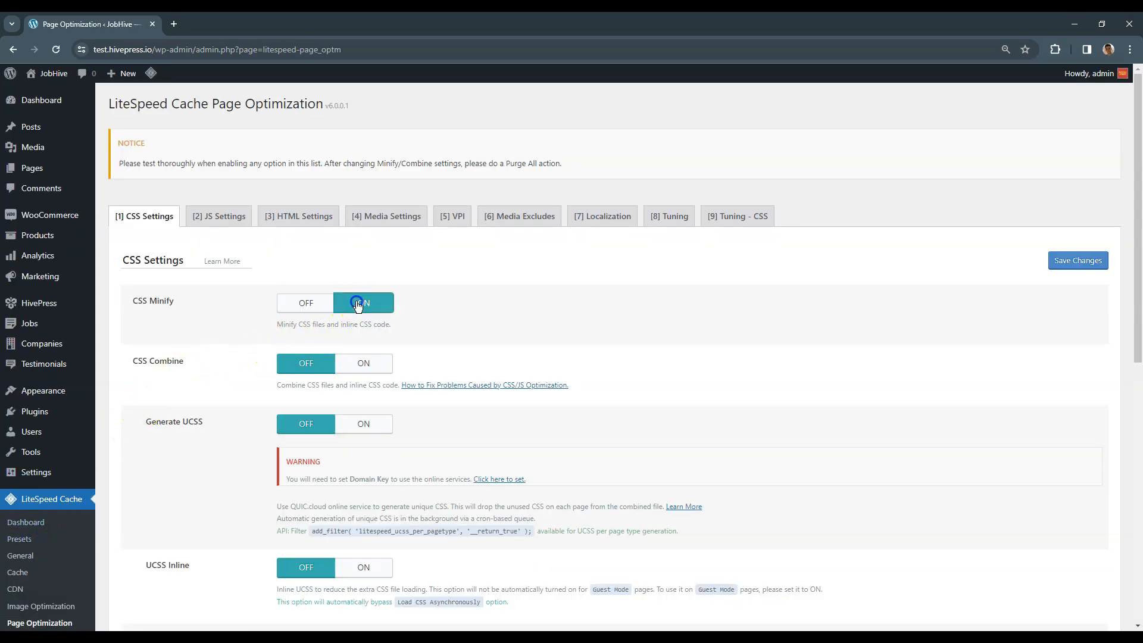
pyautogui.click(364, 366)
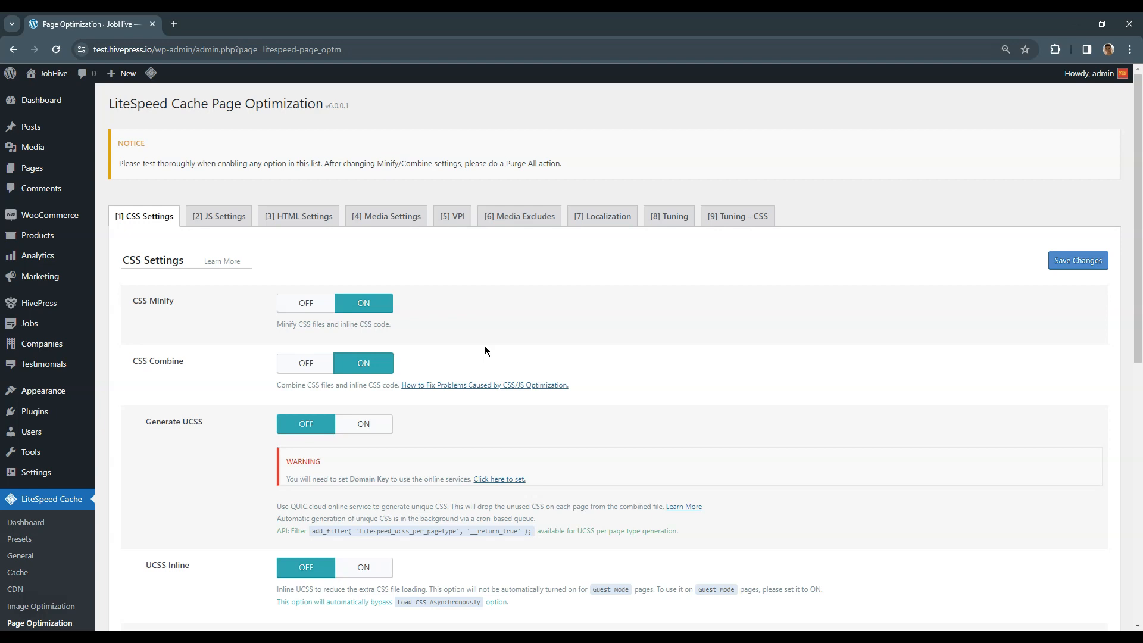
pyautogui.click(1082, 263)
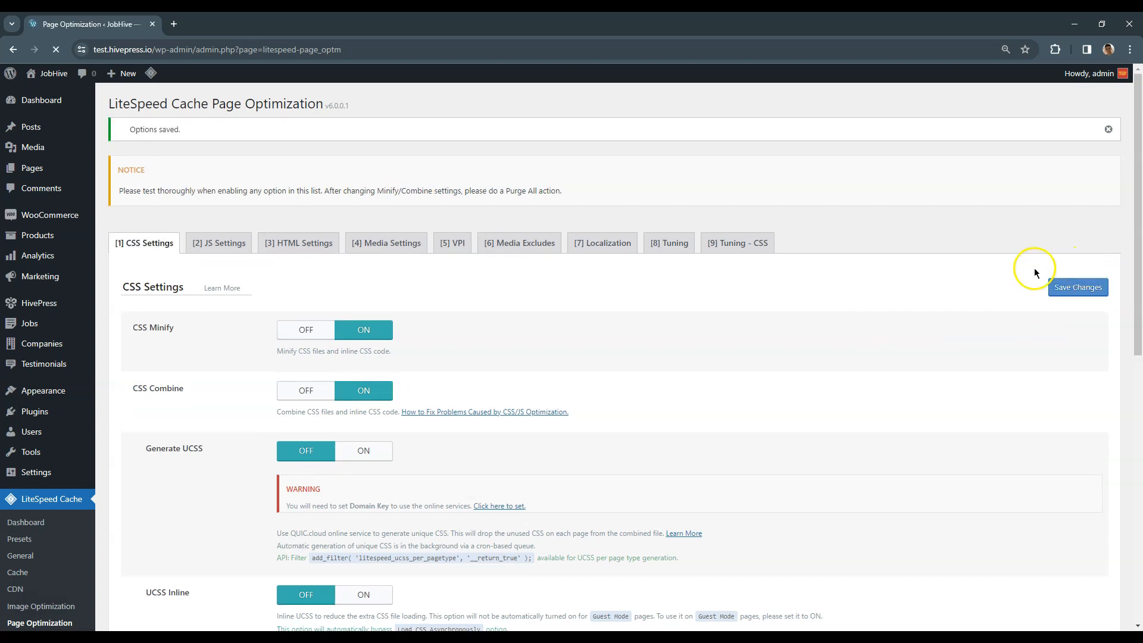
# In the JS settings, turn on JS Minify and JS Combine, set Load JS Deferred to Deferred, and save.
pyautogui.click(224, 247)
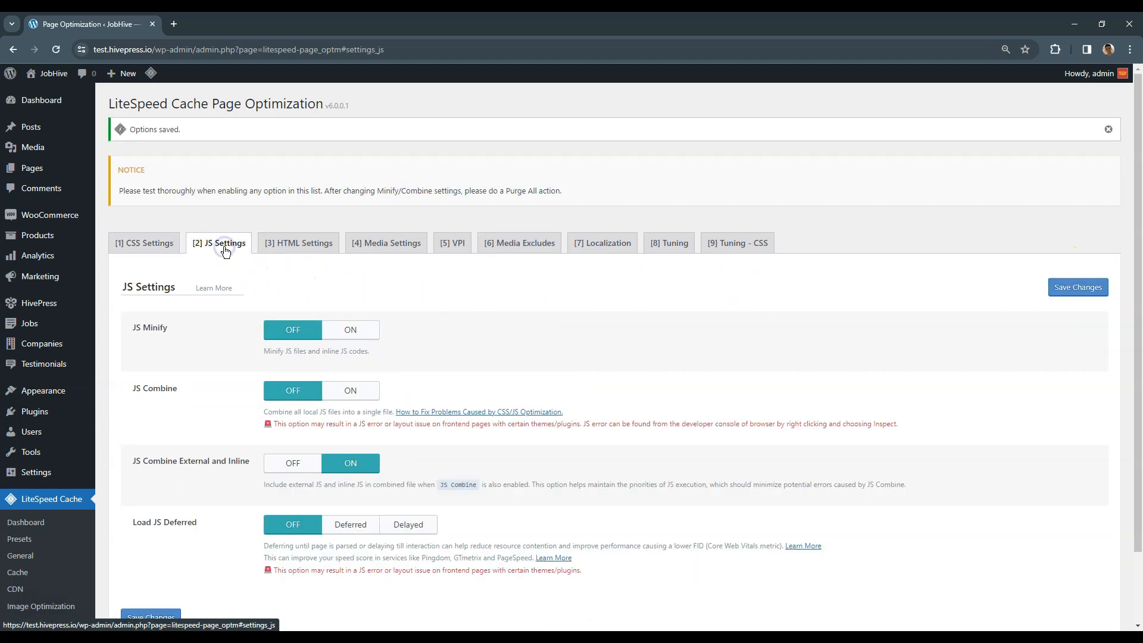
pyautogui.click(336, 333)
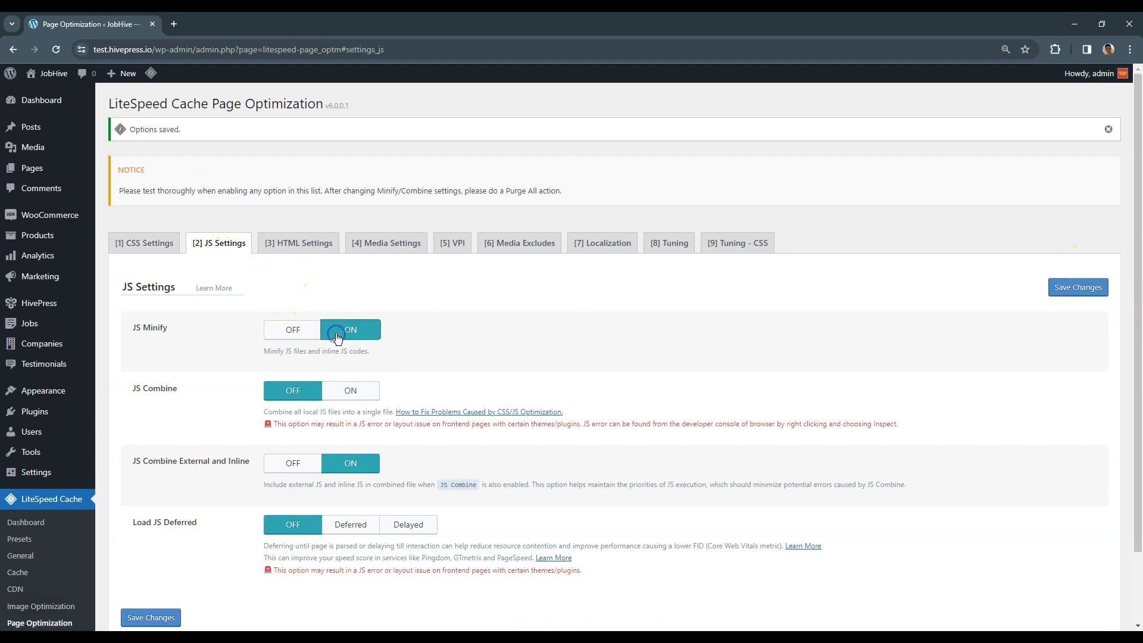
pyautogui.click(370, 394)
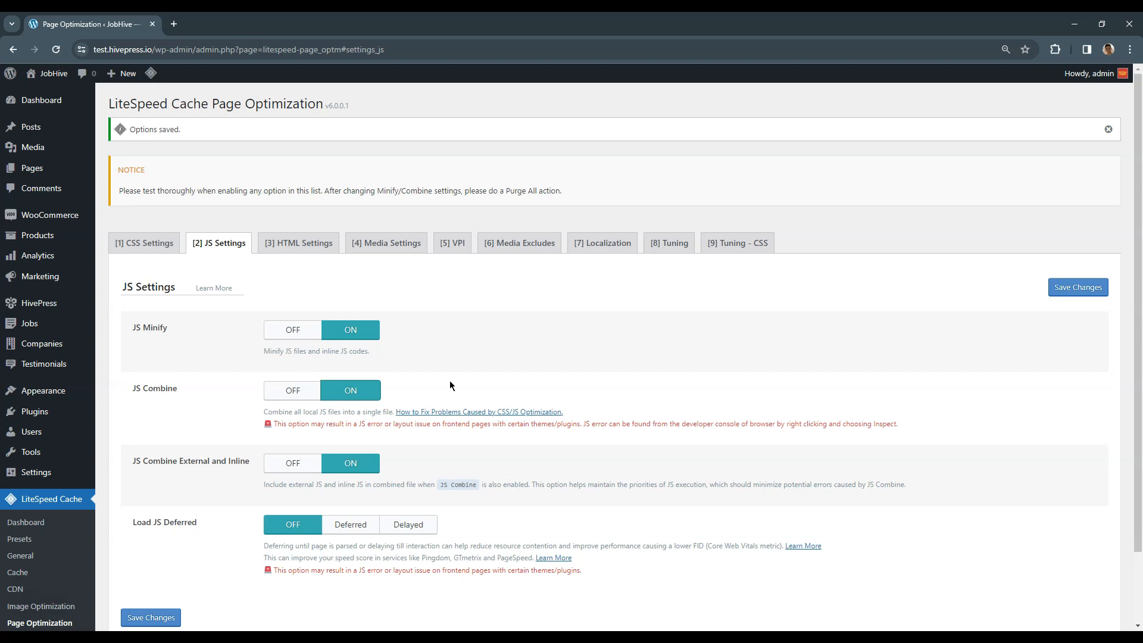
pyautogui.click(351, 517)
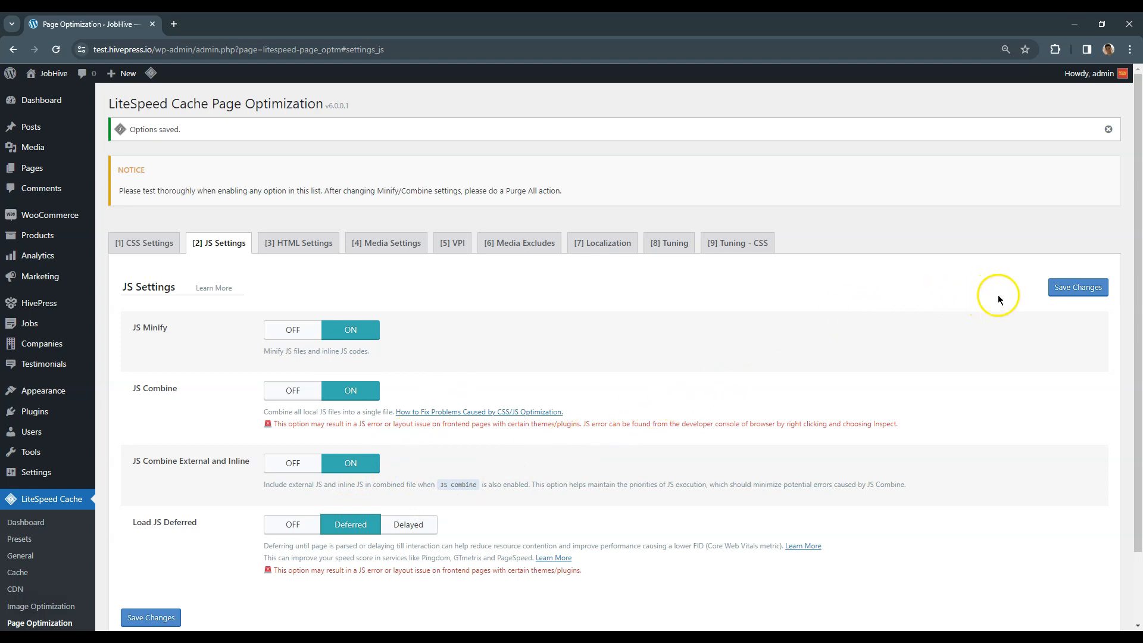
pyautogui.click(1066, 292)
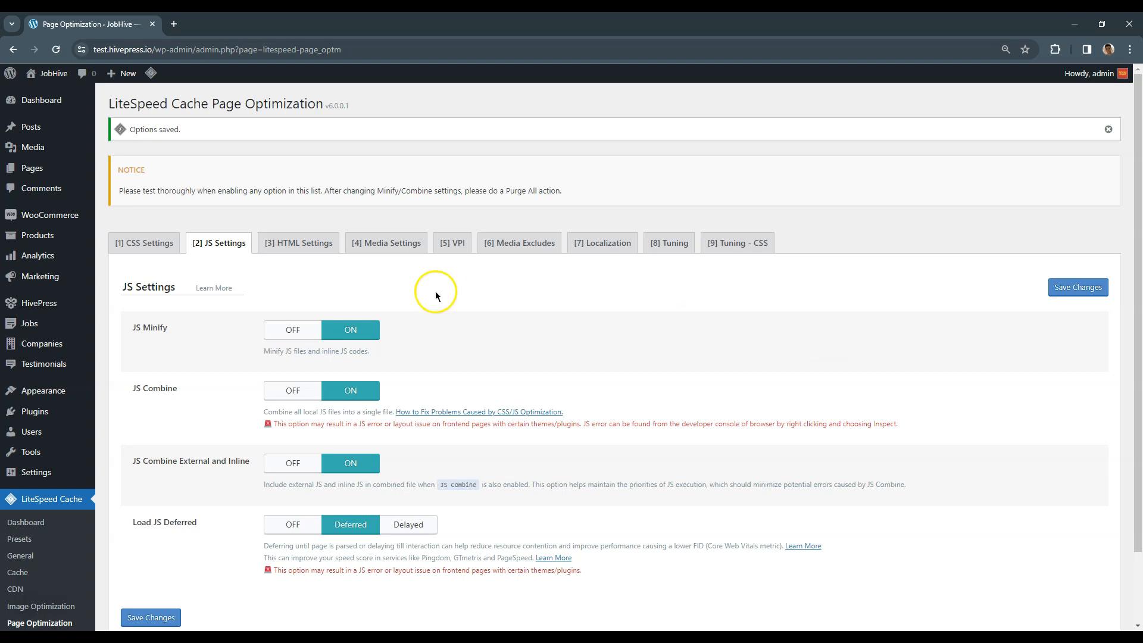
# In the CSS settings, set Font Display Optimization to Swap and save the changes.
pyautogui.click(168, 241)
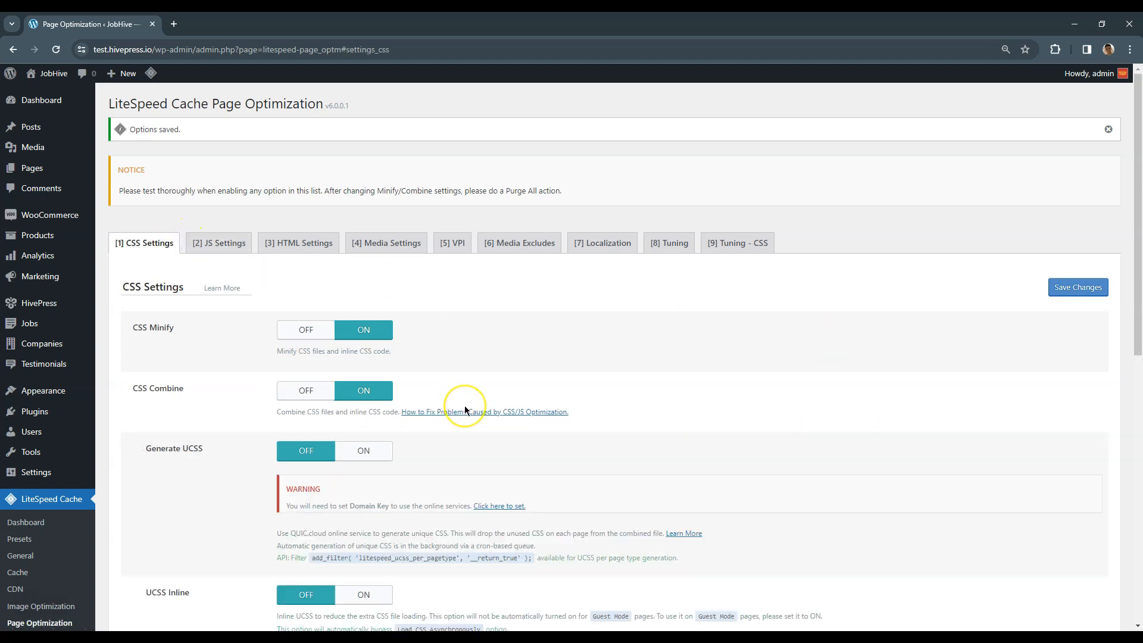
pyautogui.scroll(-8, 464, 405)
pyautogui.scroll(-1, 464, 405)
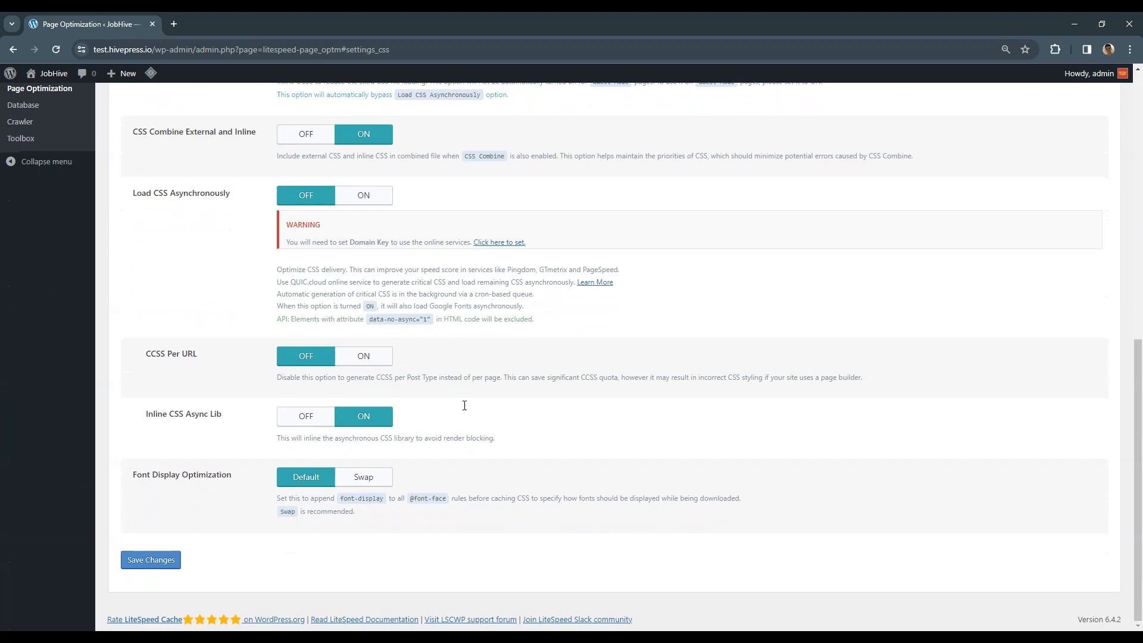
pyautogui.click(342, 483)
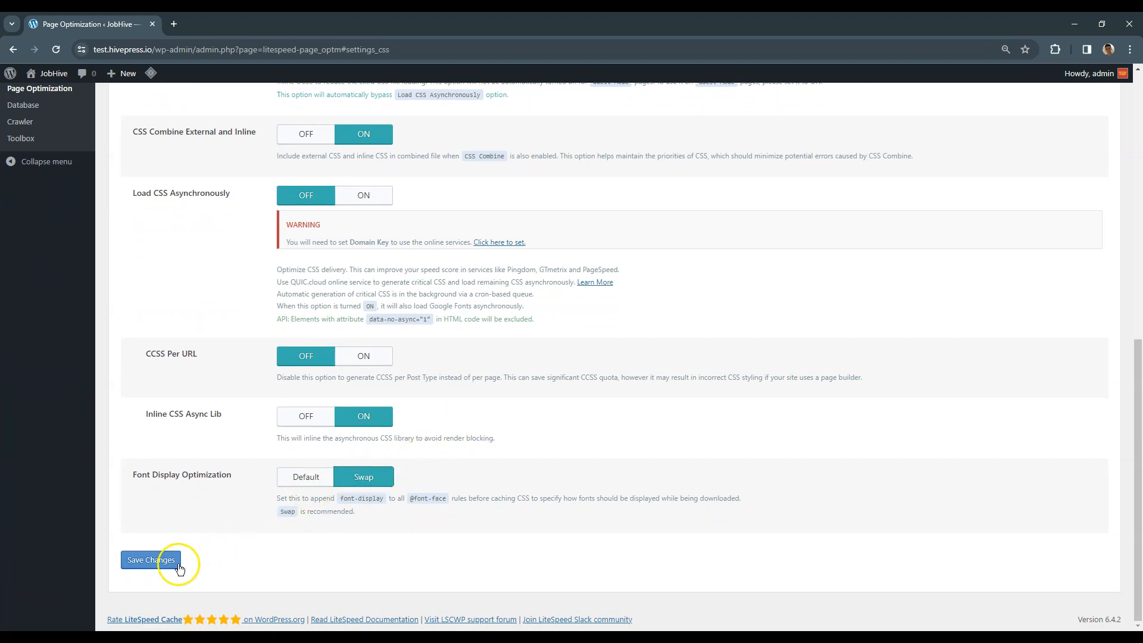
pyautogui.click(149, 563)
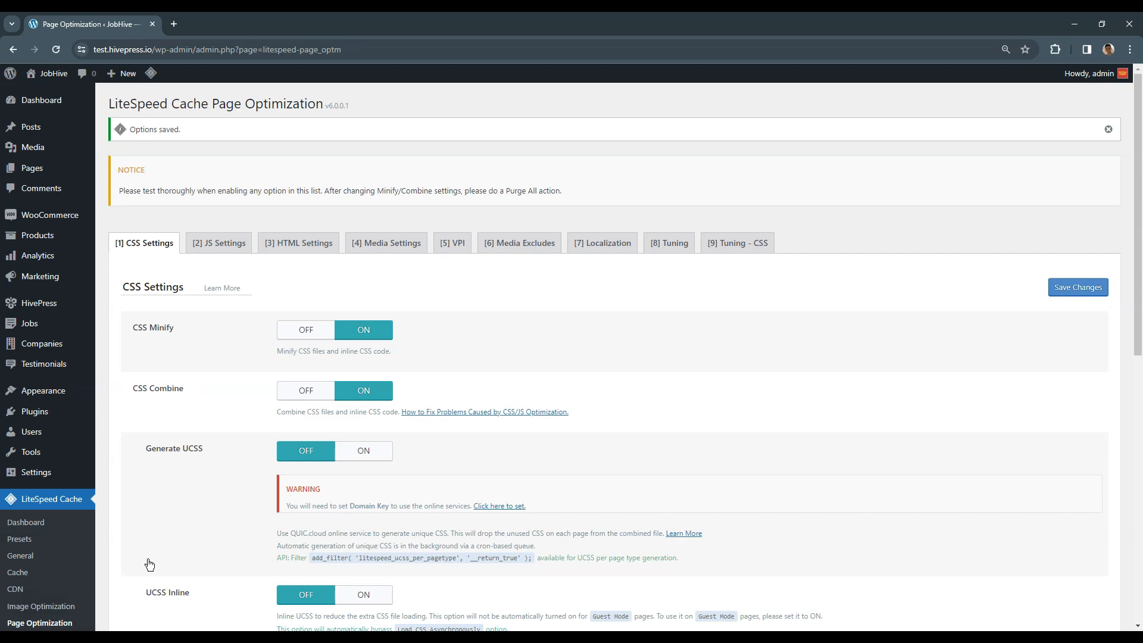
# In the HTML settings, turn on Load Google Fonts Asynchronously and save the changes.
pyautogui.click(321, 244)
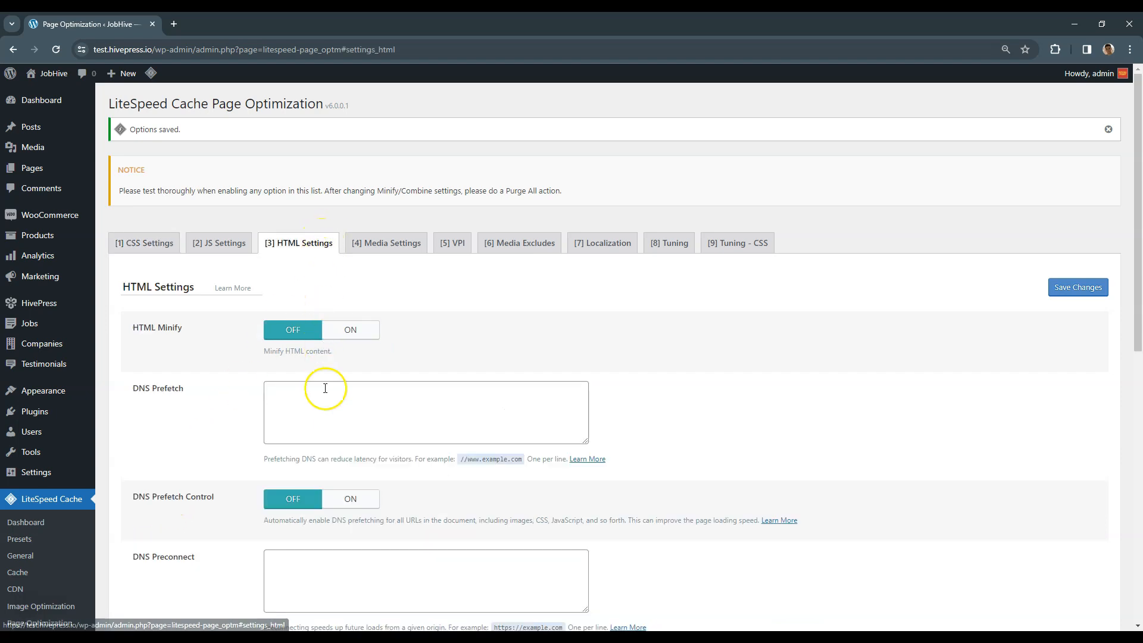
pyautogui.scroll(-4, 324, 390)
pyautogui.scroll(-3, 327, 393)
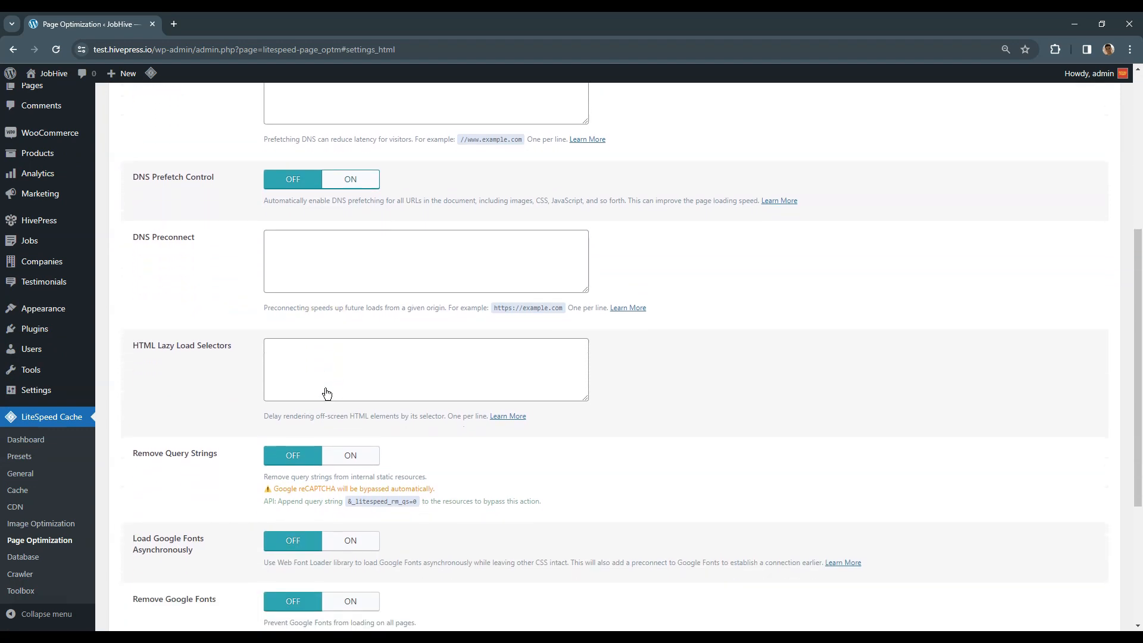
pyautogui.click(350, 388)
pyautogui.scroll(-1, 352, 394)
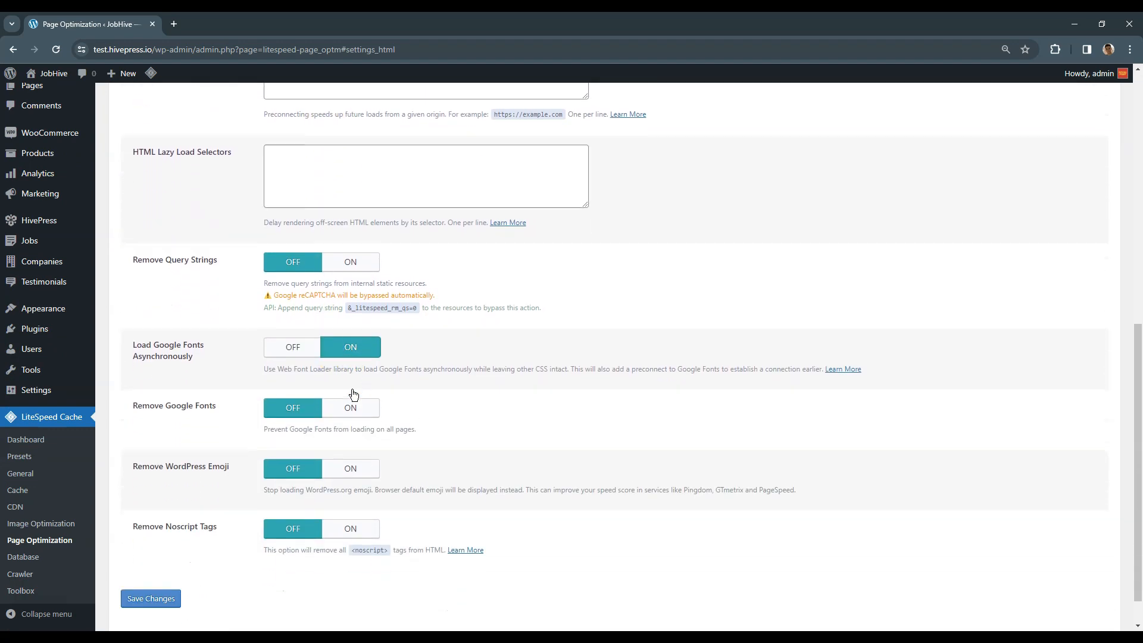
pyautogui.click(145, 563)
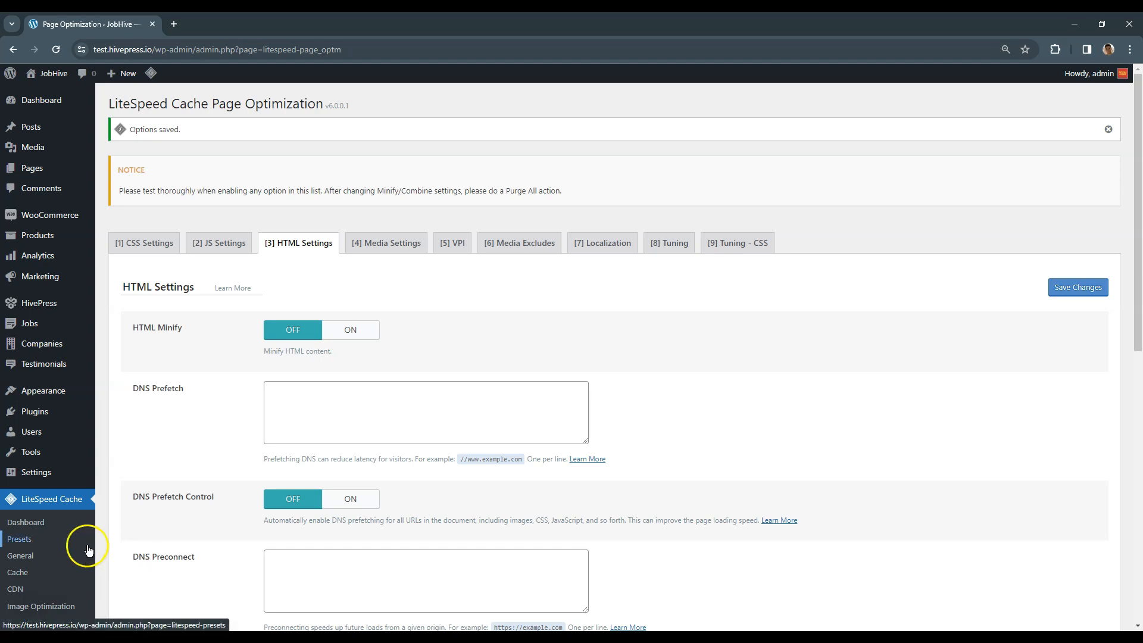
# In LiteSpeed's image optimization settings, turn on Image WebP Replacement and save the changes.
pyautogui.scroll(-3, 60, 536)
pyautogui.click(43, 523)
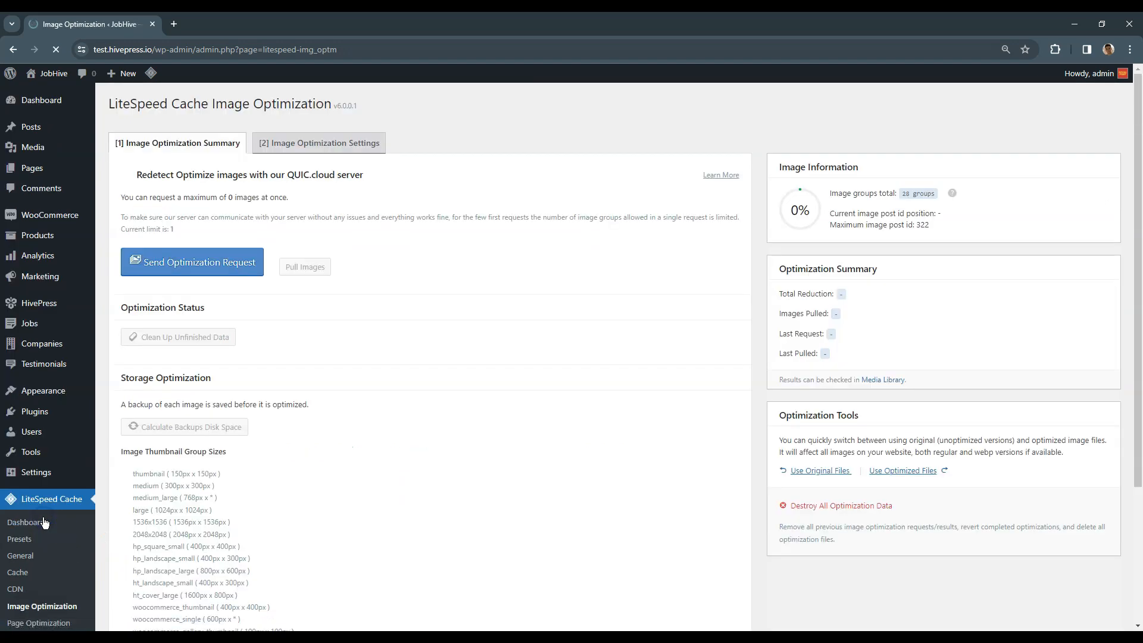
pyautogui.click(327, 138)
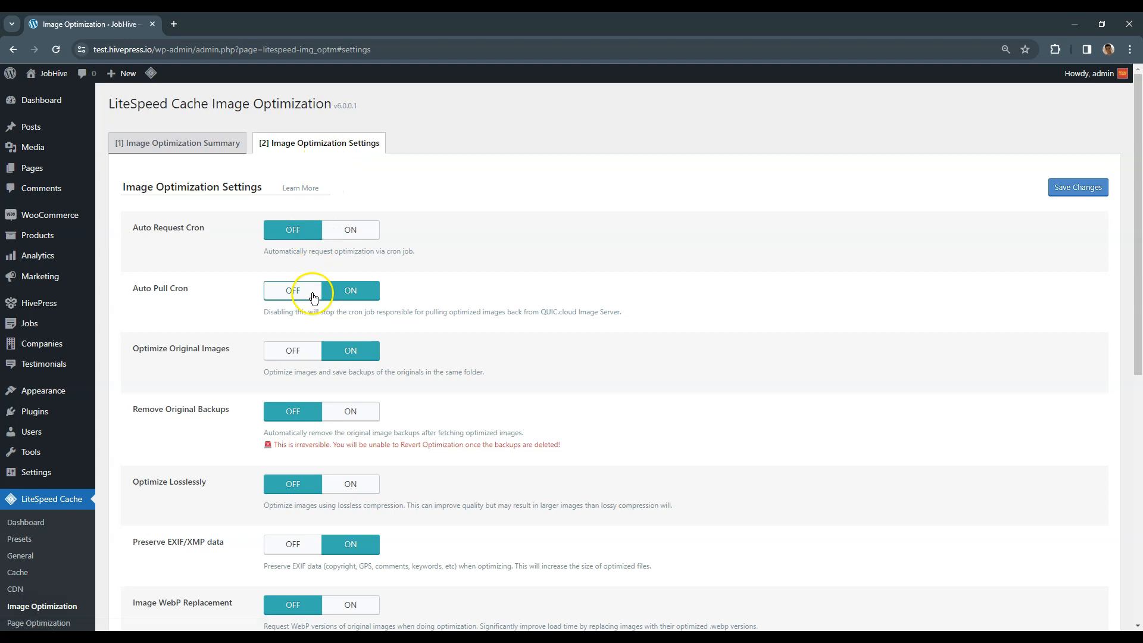
pyautogui.scroll(-1, 314, 298)
pyautogui.scroll(-4, 312, 293)
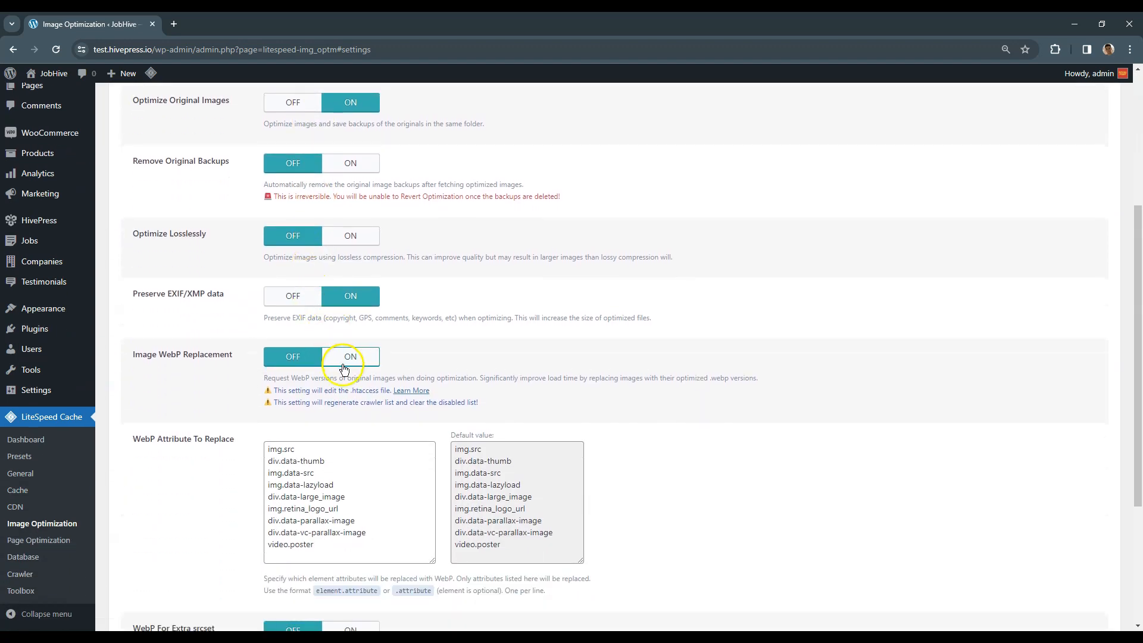
pyautogui.click(344, 364)
pyautogui.scroll(-4, 343, 368)
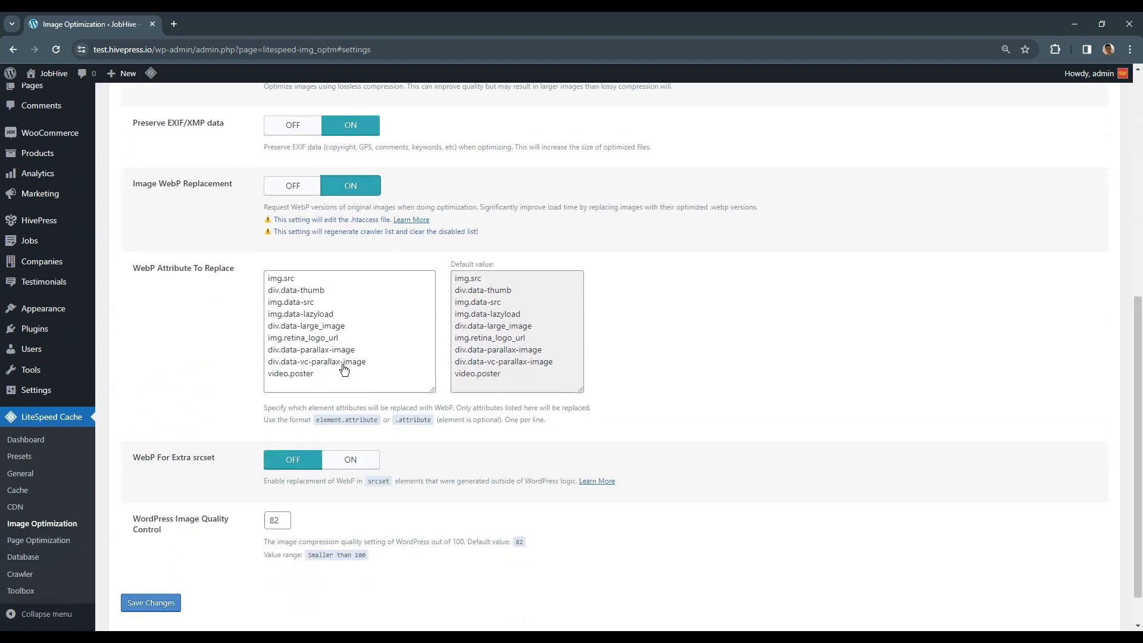
pyautogui.click(152, 559)
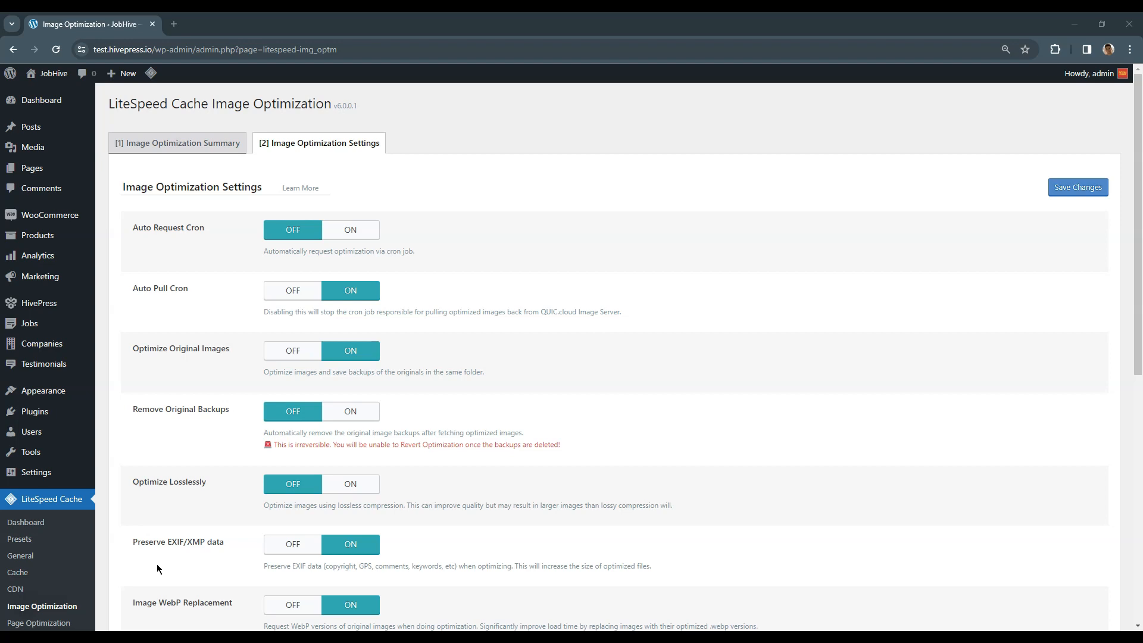
# Turn on Auto Request Cron, save the changes, and open the Image Optimization Summary.
pyautogui.click(354, 229)
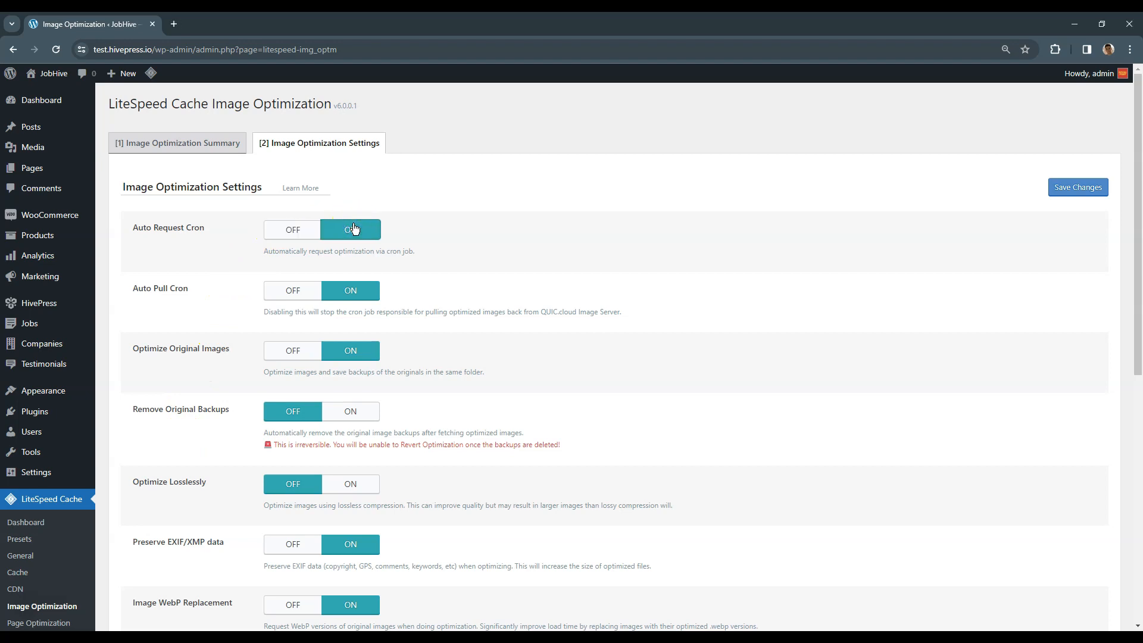
pyautogui.click(1085, 189)
pyautogui.click(196, 145)
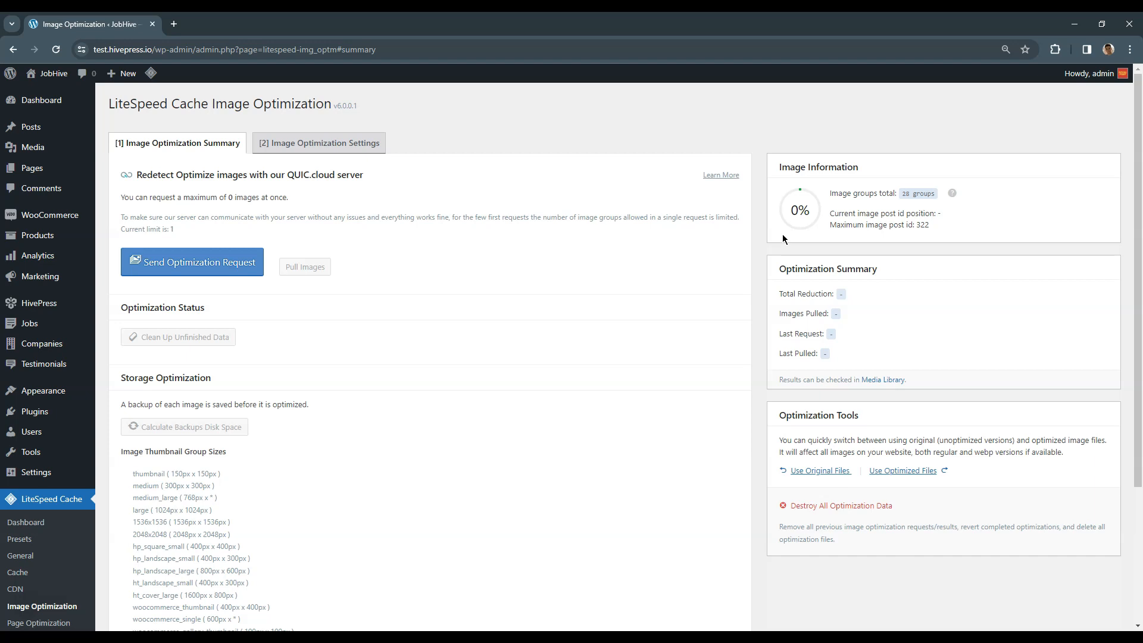
# In LiteSpeed's page optimization Media Settings, turn on the toggle near the end of the list and save the changes.
pyautogui.scroll(-3, 48, 539)
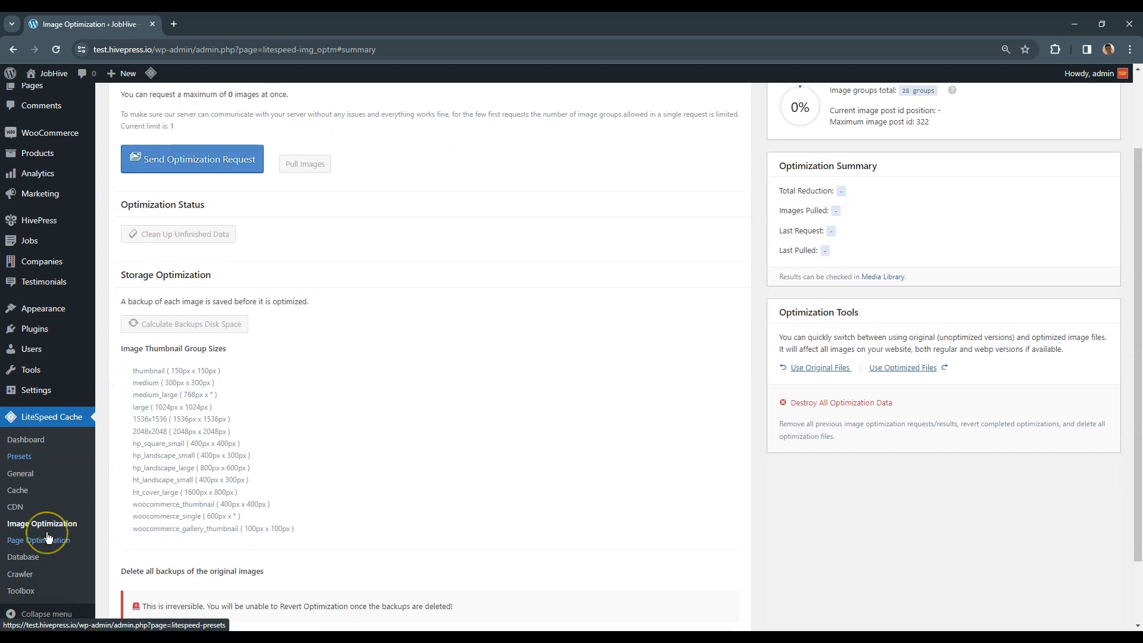
pyautogui.click(49, 539)
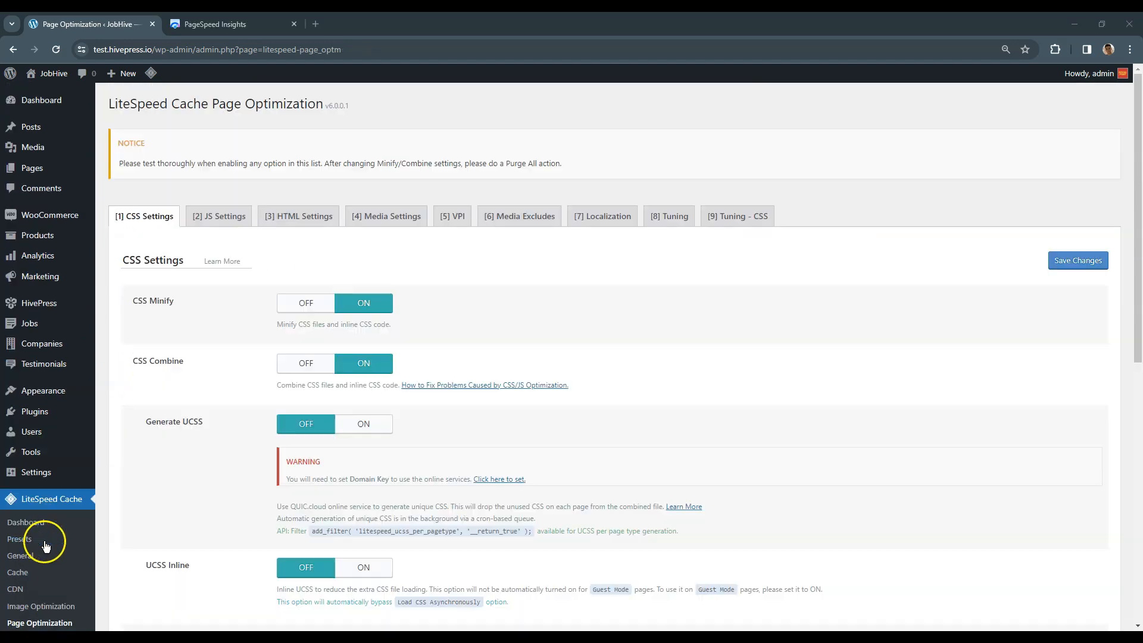
pyautogui.click(372, 219)
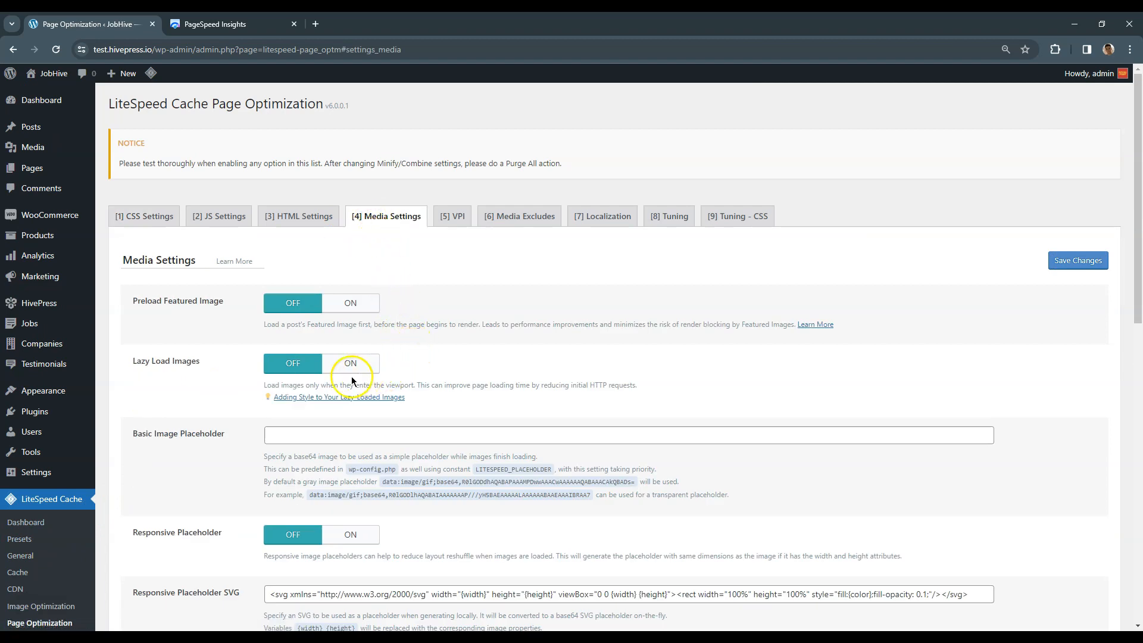
pyautogui.scroll(-10, 352, 369)
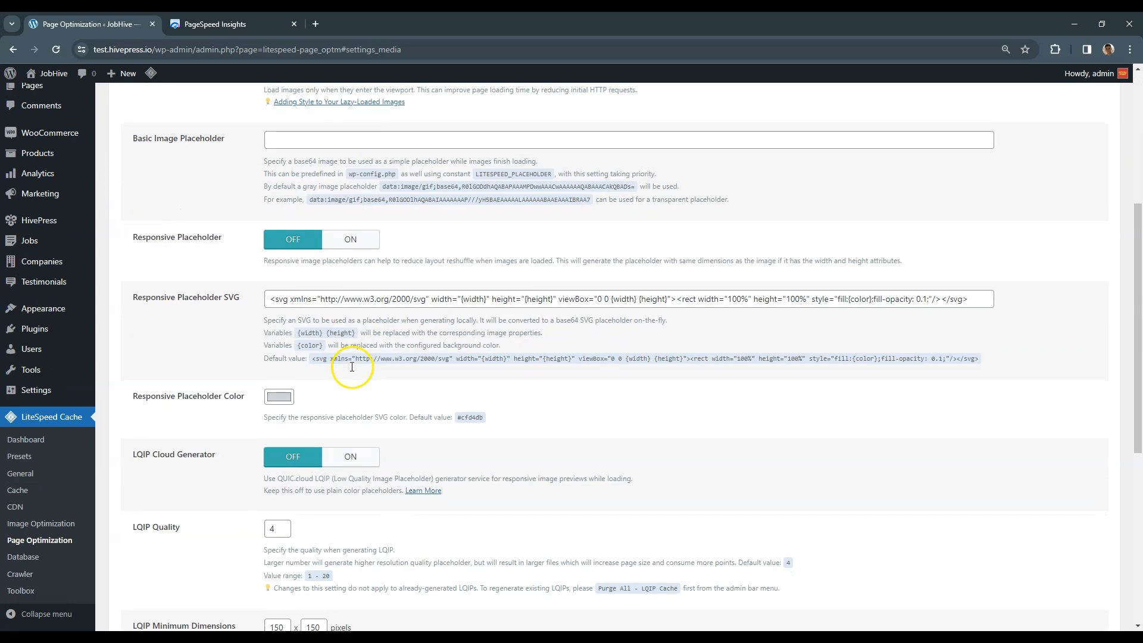
pyautogui.scroll(-2, 352, 371)
pyautogui.click(351, 405)
pyautogui.click(156, 561)
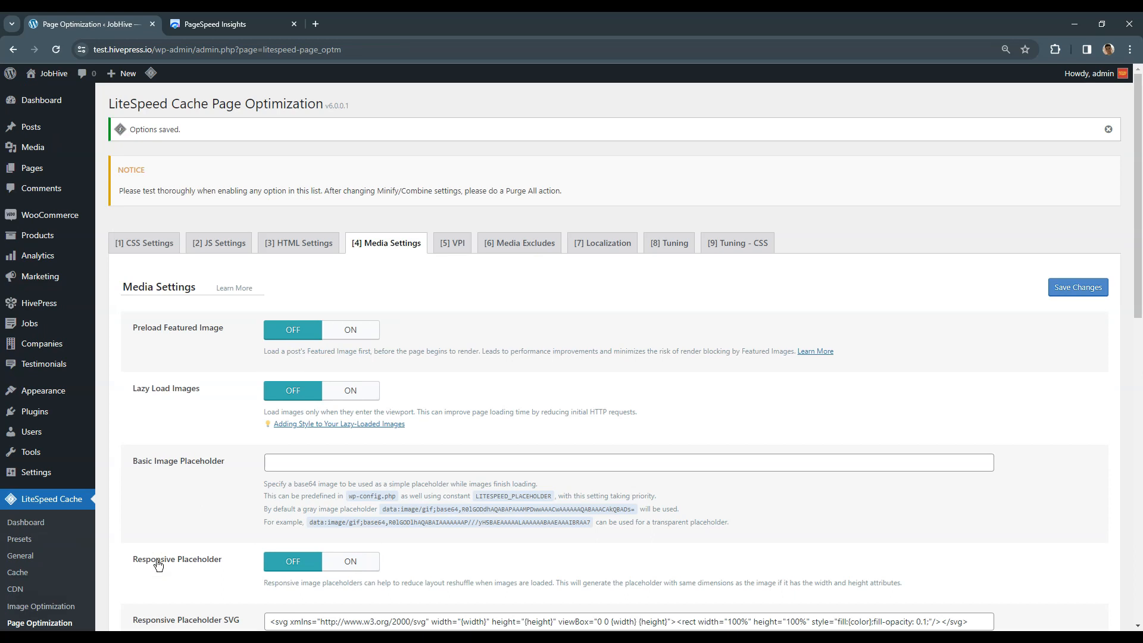
pyautogui.click(219, 23)
pyautogui.click(325, 135)
pyautogui.write('https://test.hivepress.io/')
pyautogui.click(863, 141)
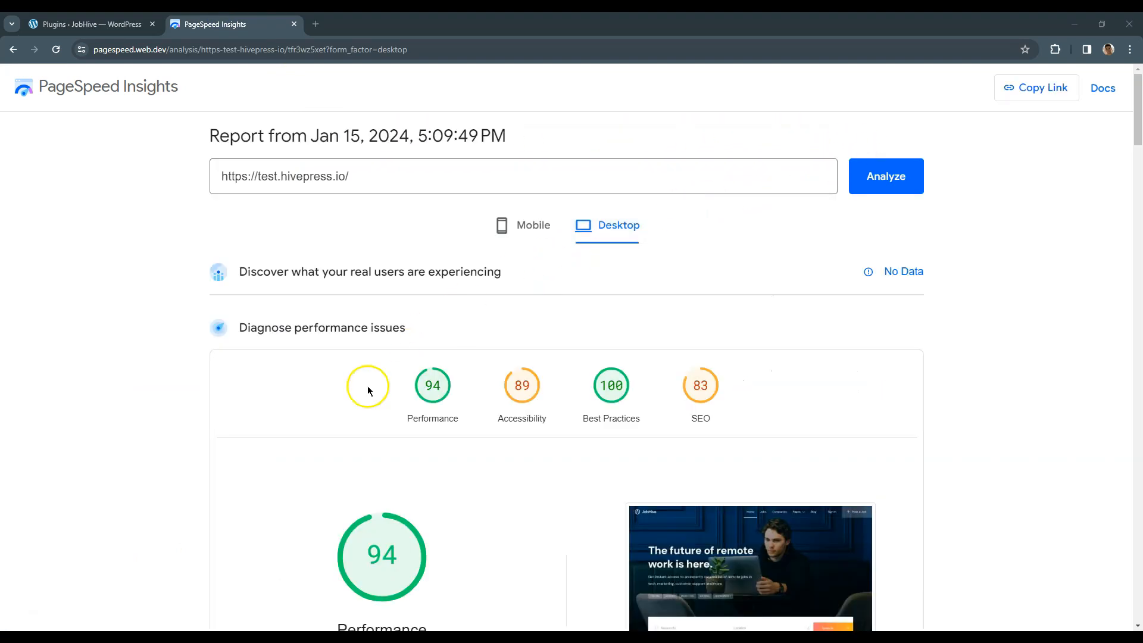